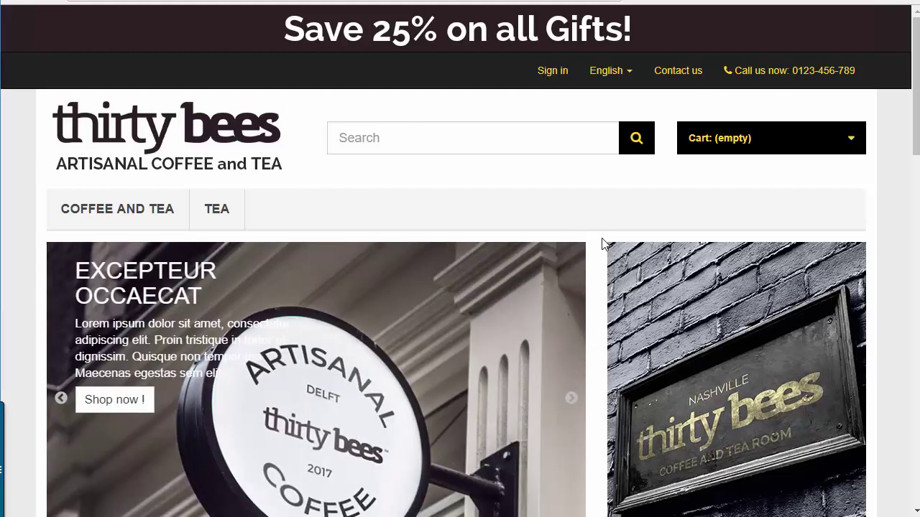
- Record the storefront reload in DevTools Network and read thirty/'s response headers showing Server: LiteSpeed
key(F12)
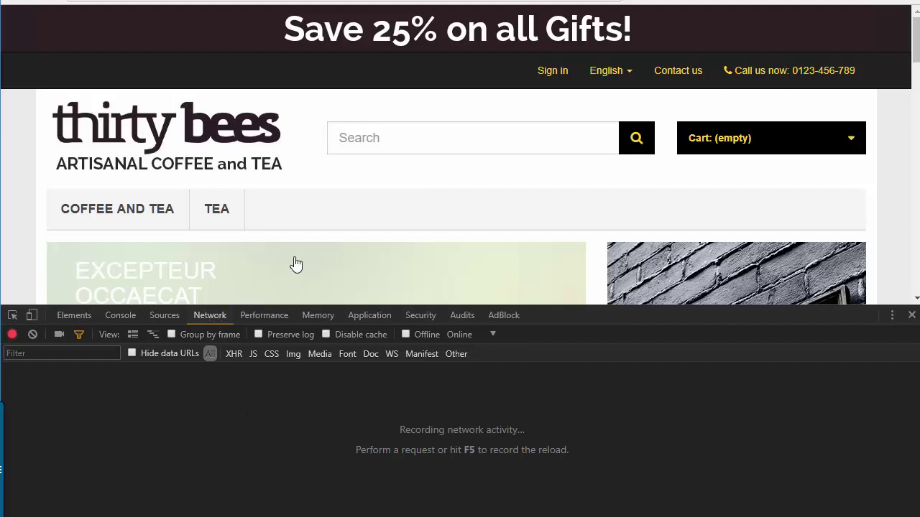
click(209, 319)
key(F5)
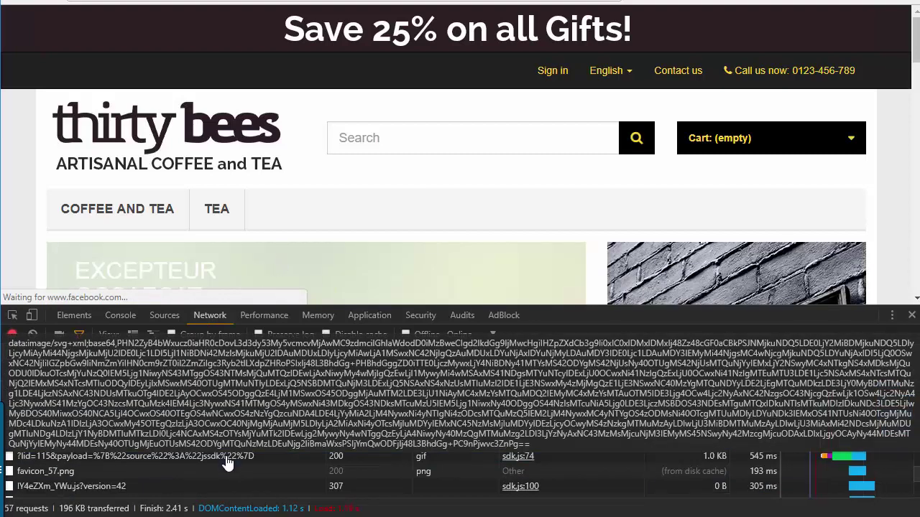
scroll(227, 464, up, 10)
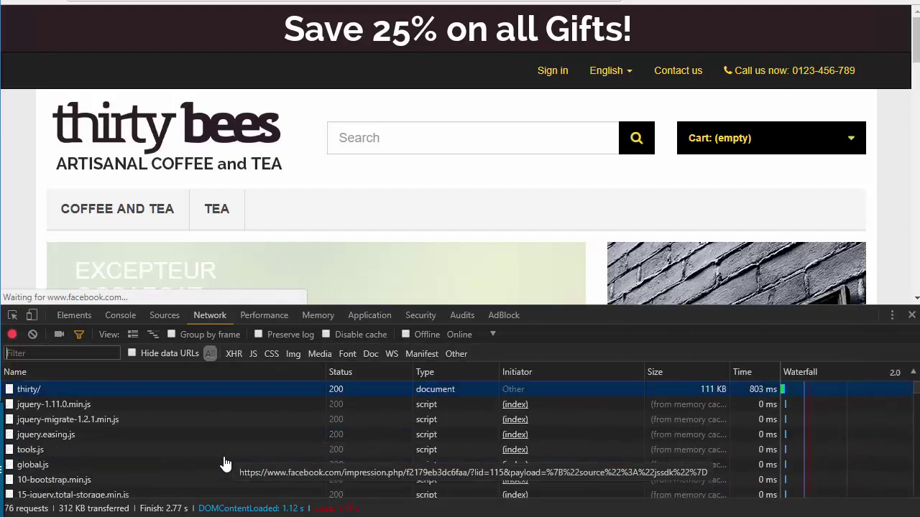
click(65, 393)
scroll(416, 446, down, 3)
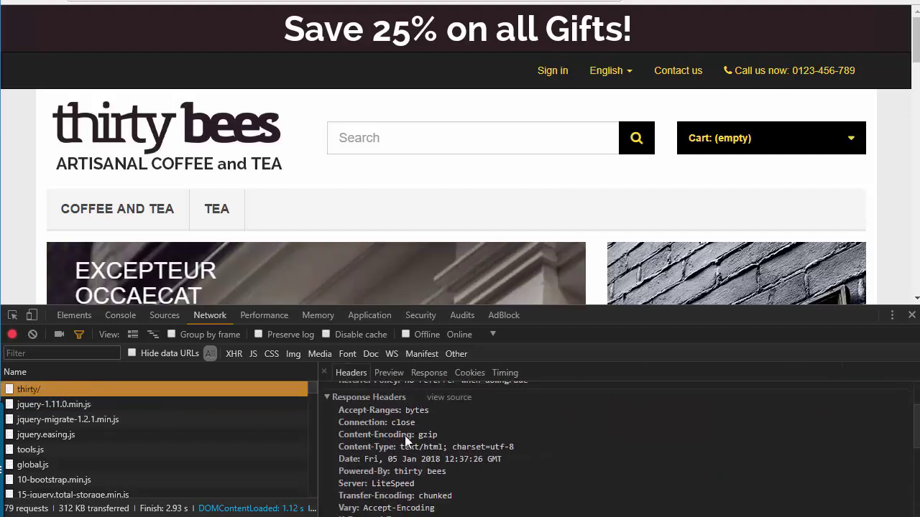
scroll(405, 435, down, 2)
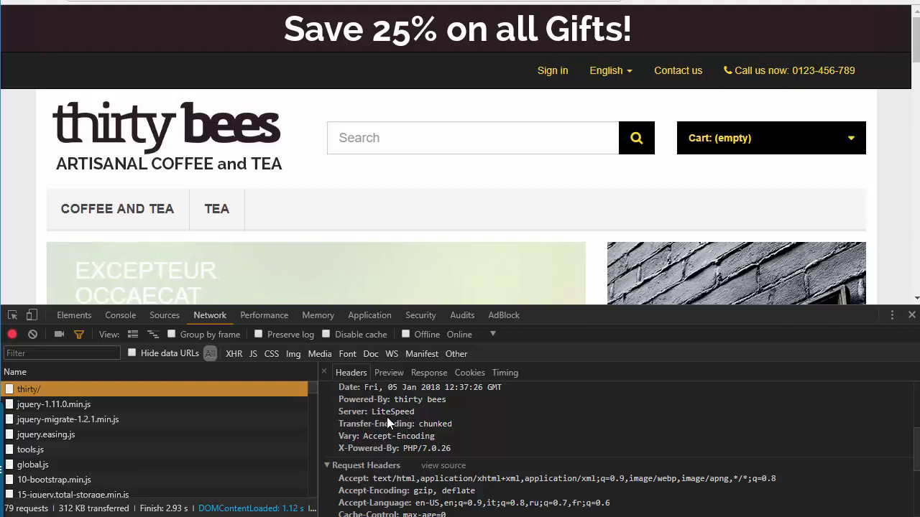
scroll(388, 420, up, 5)
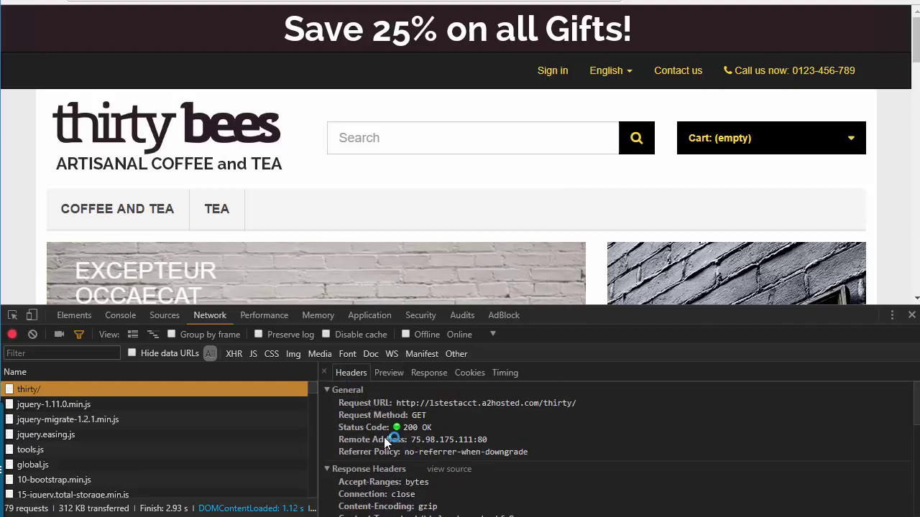
scroll(402, 452, down, 5)
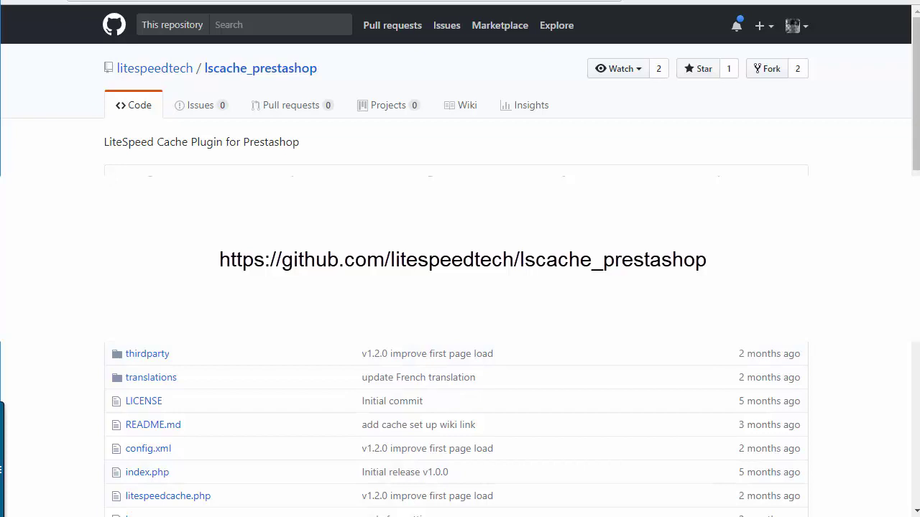
- Save the v1.2.0 release's Source code (zip) as lscache_prestashop-1.2.0.zip
scroll(616, 345, down, 4)
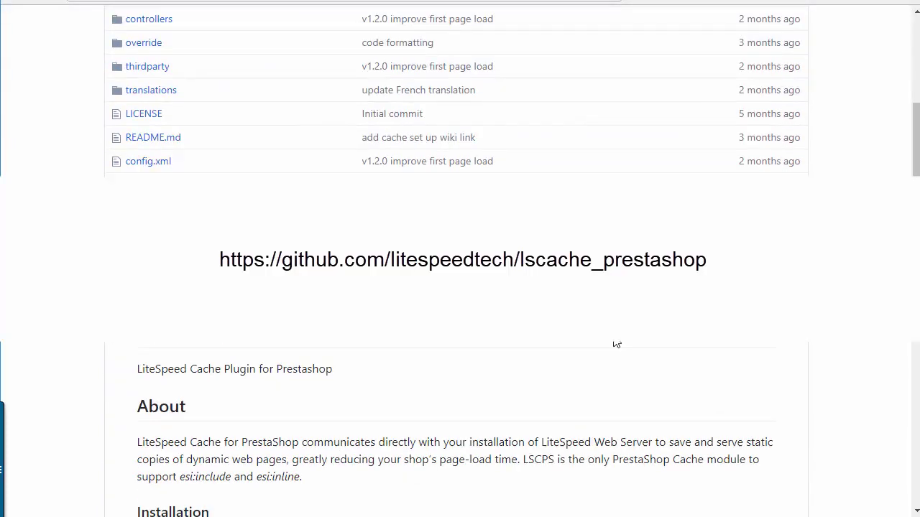
scroll(616, 345, up, 4)
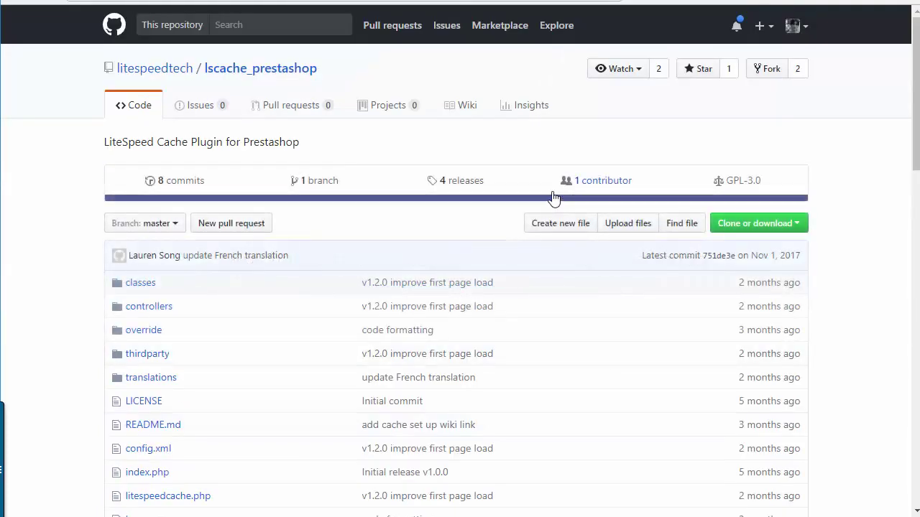
click(463, 181)
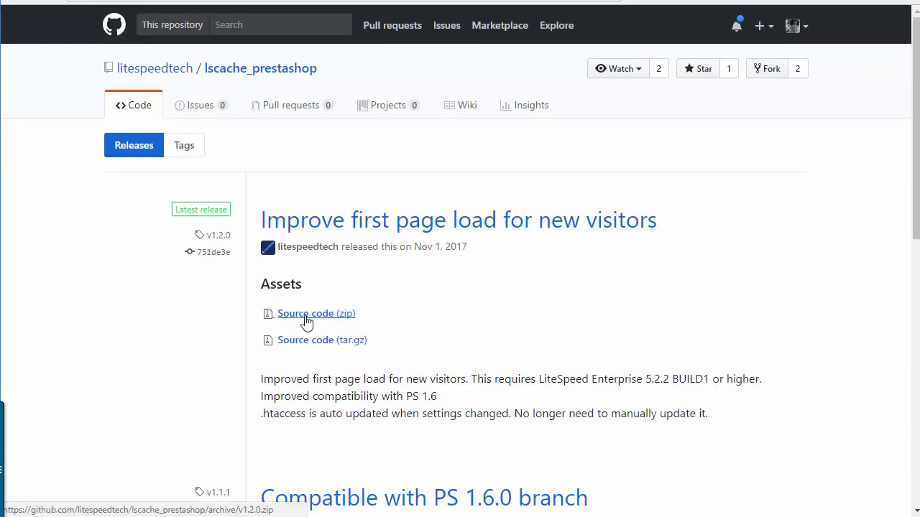
click(306, 318)
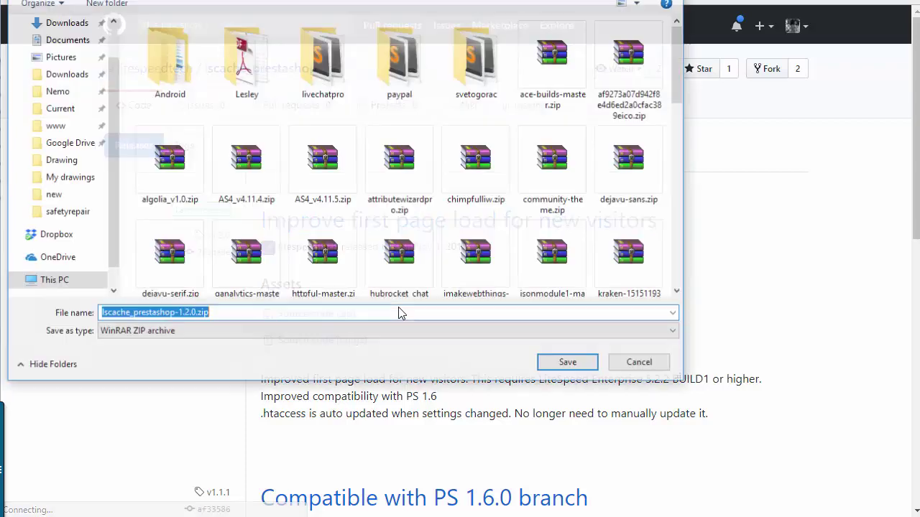
click(568, 364)
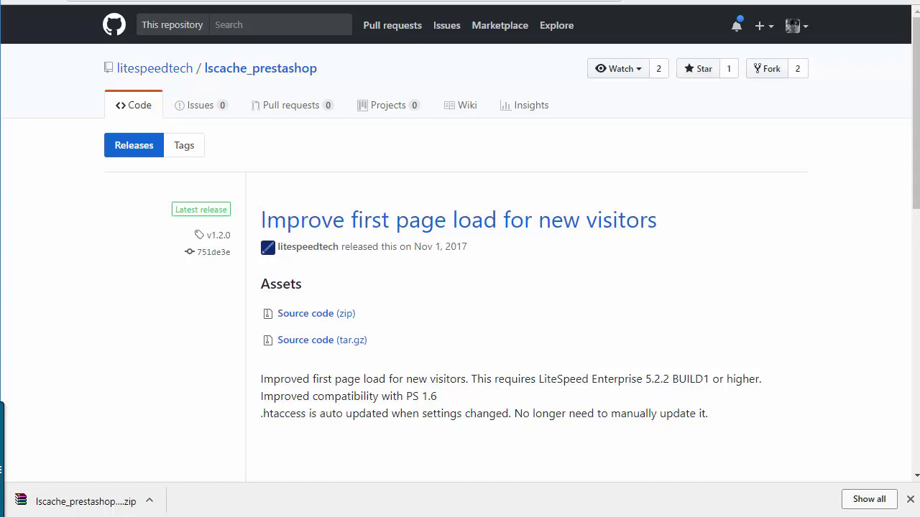
- Switch to the Current folder on Volume (D:) and locate lscache_prestashop-1.2.0.zip
key(alt+Tab)
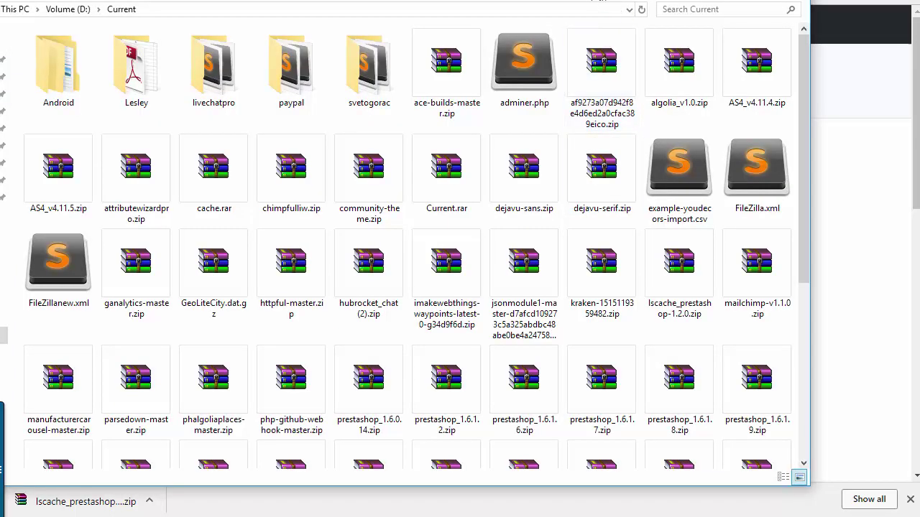
scroll(404, 127, down, 5)
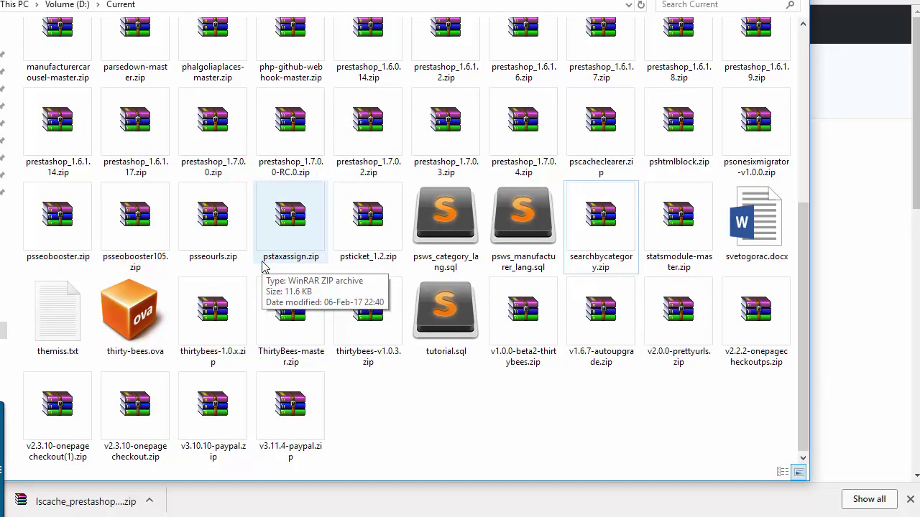
scroll(262, 267, up, 5)
scroll(395, 281, down, 5)
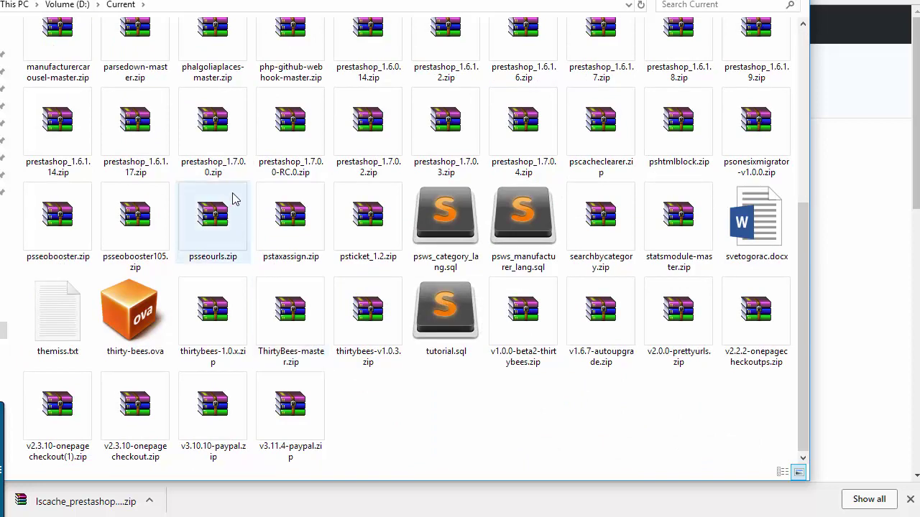
scroll(245, 201, up, 5)
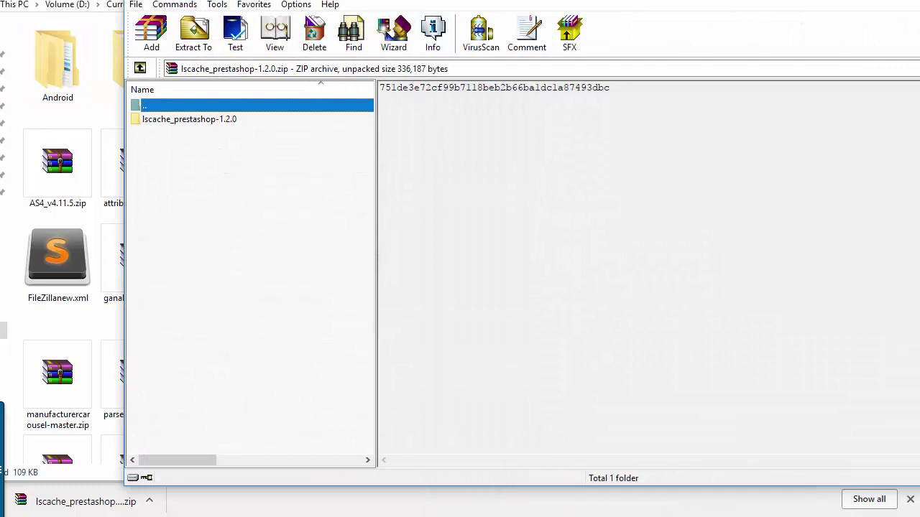
- Rename the archive's lscache_prestashop-1.2.0 folder to litespeedcache in WinRAR, then close the archive
double_click(203, 125)
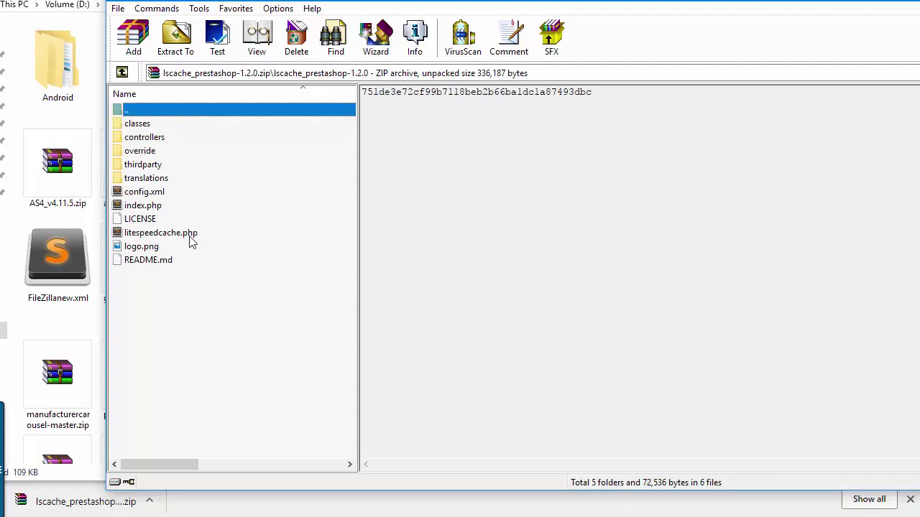
double_click(161, 110)
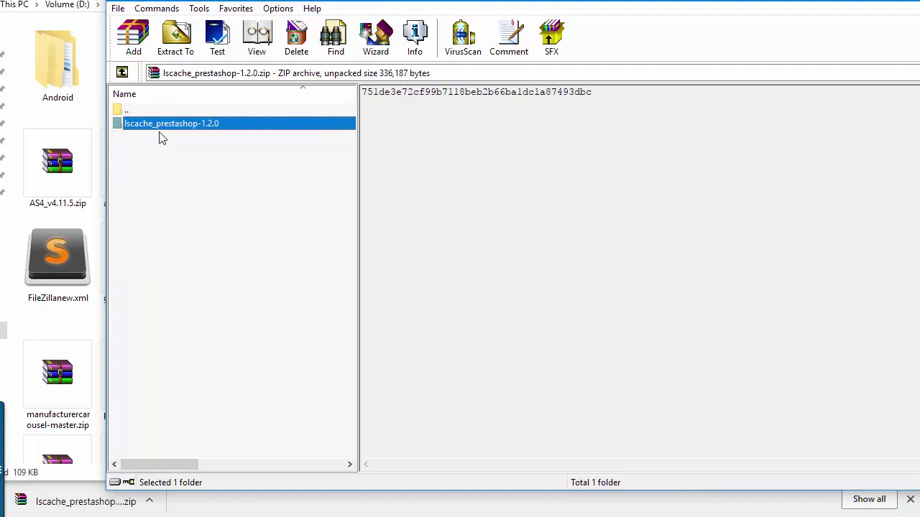
key(F2)
text(li)
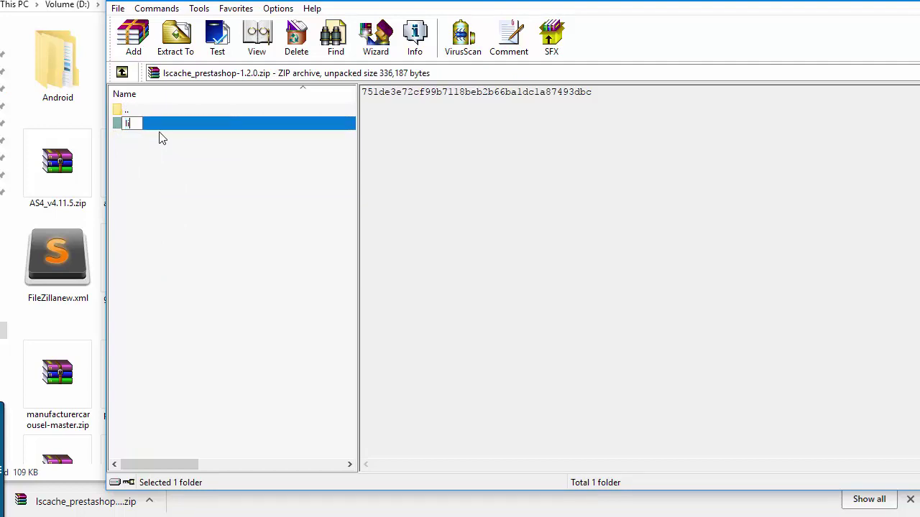
text(tespeedcache)
key(Return)
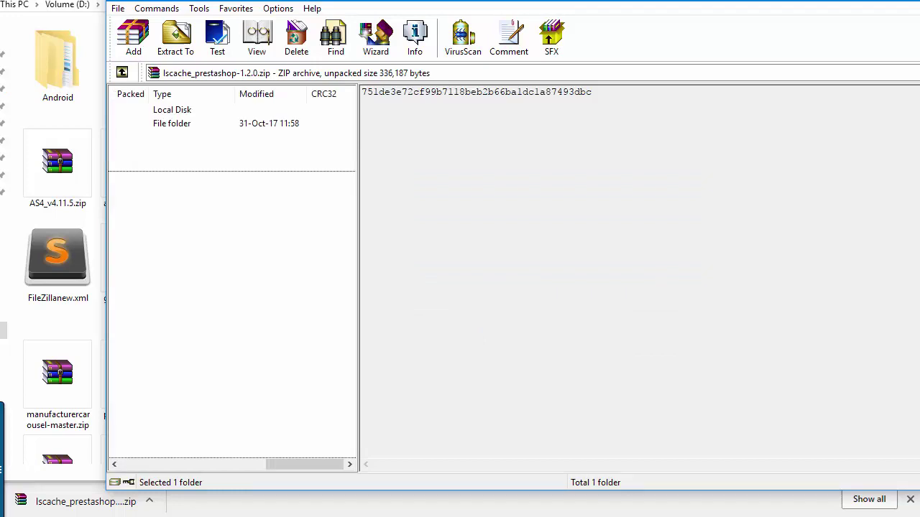
key(Escape)
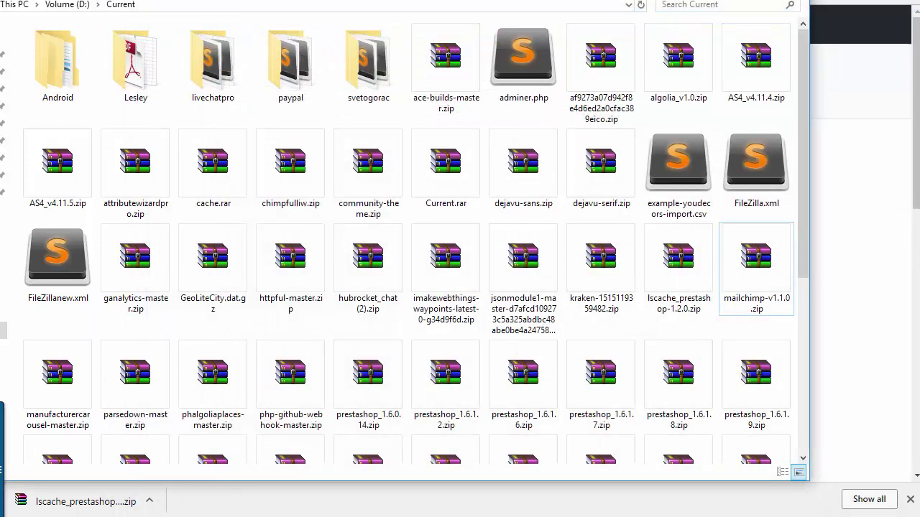
key(alt+Tab)
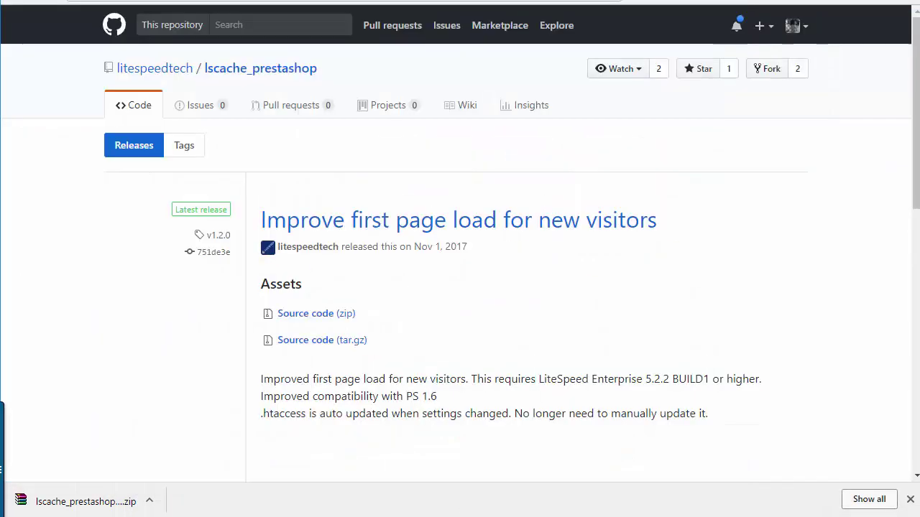
- Upload lscache_prestashop-1.2.0.zip via Add a new module so LiteSpeed Cache Plugin v1.2.0 is listed
key(ctrl+Tab)
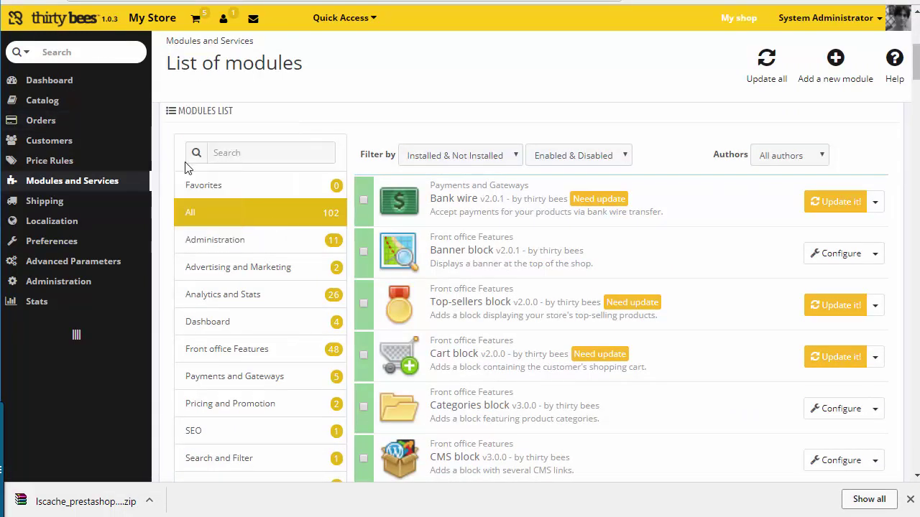
click(248, 155)
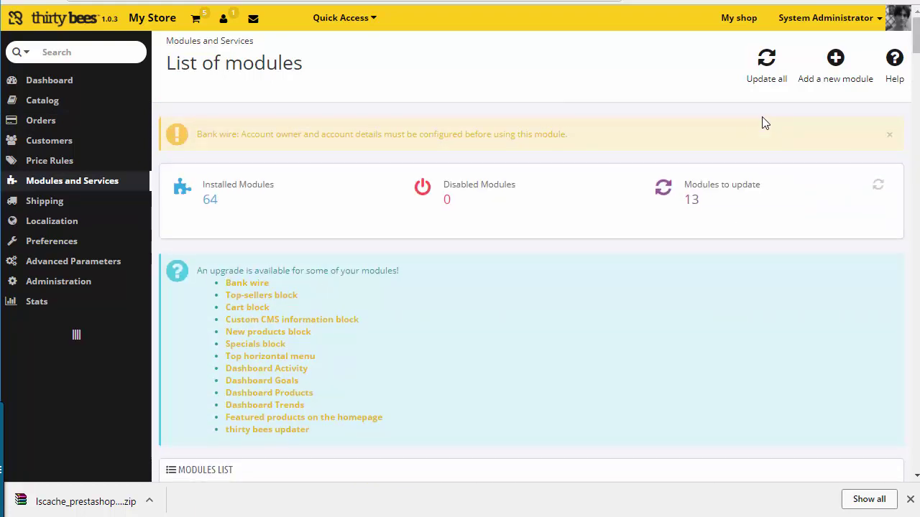
click(832, 77)
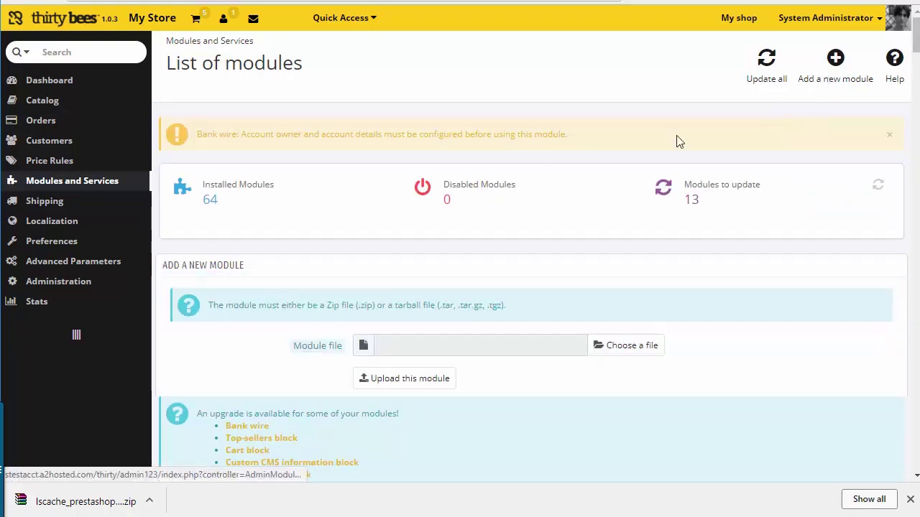
click(622, 347)
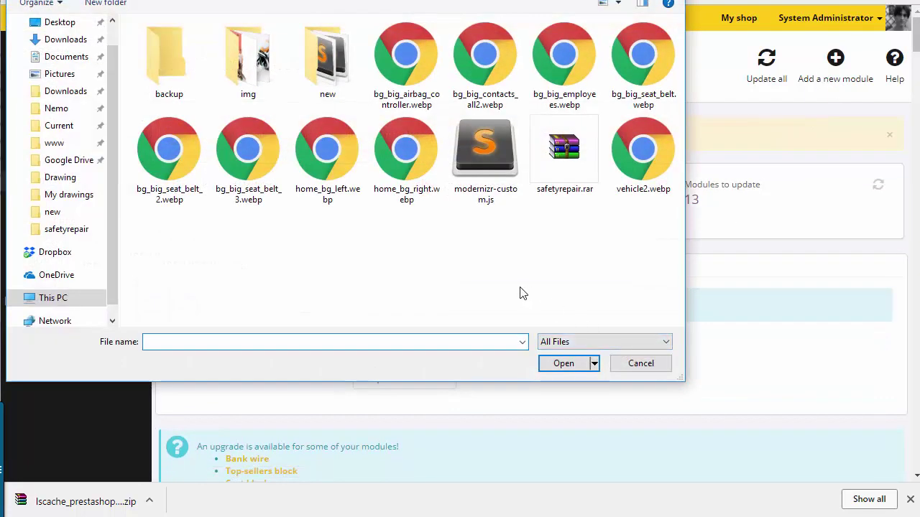
double_click(248, 61)
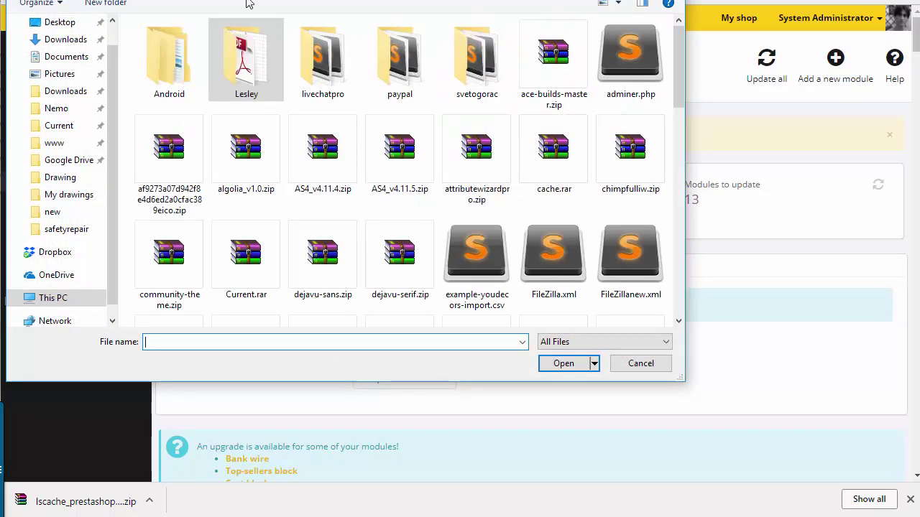
scroll(337, 171, down, 3)
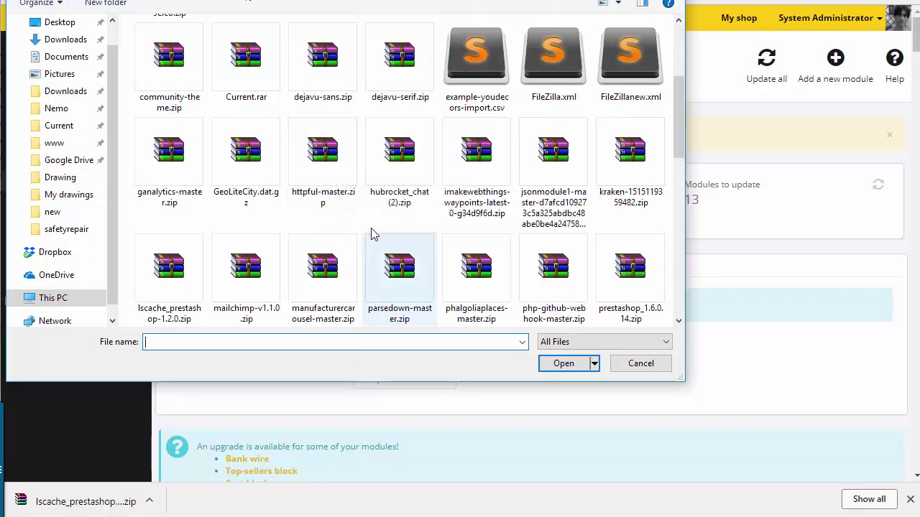
click(179, 267)
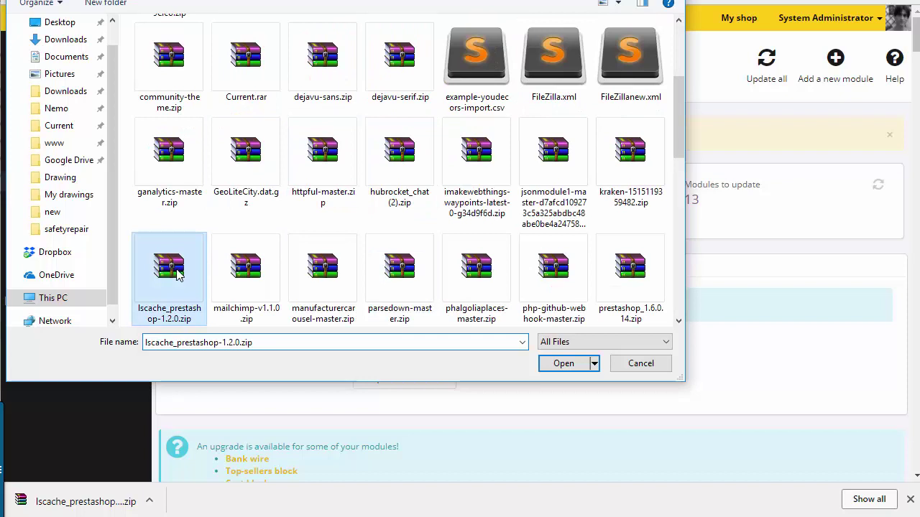
click(562, 364)
click(421, 385)
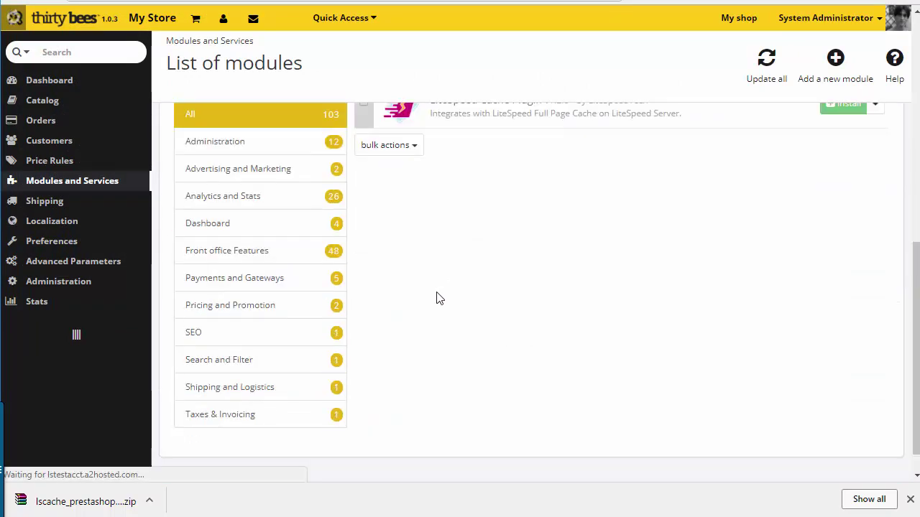
scroll(794, 298, up, 3)
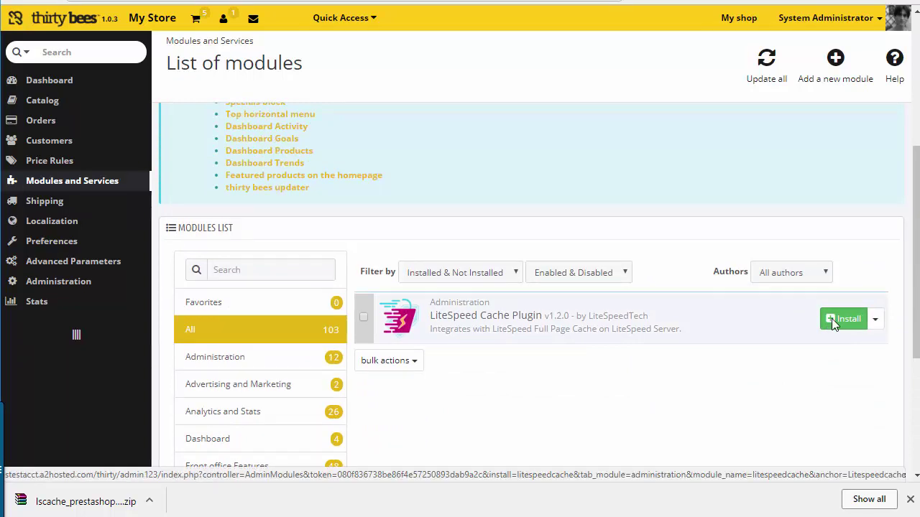
- Install the LiteSpeed Cache Plugin module
click(833, 324)
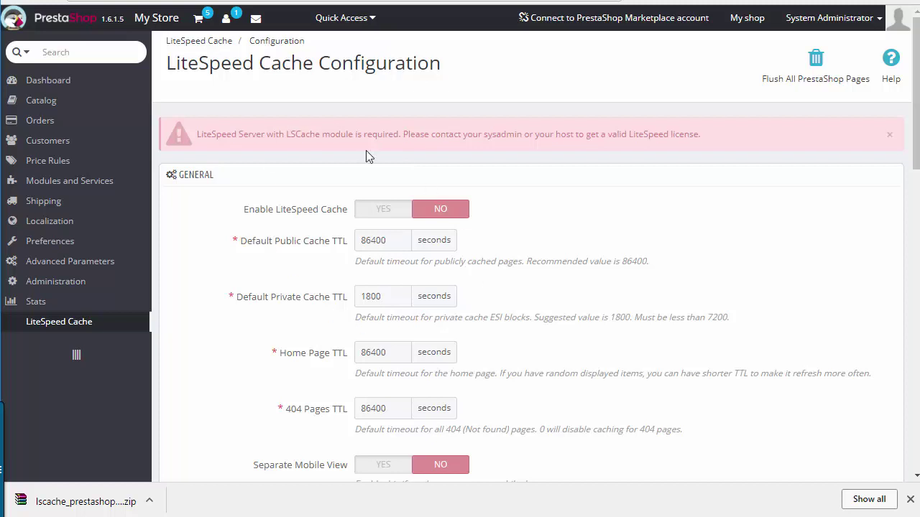
scroll(464, 185, down, 5)
scroll(468, 220, up, 5)
- Set Enable LiteSpeed Cache to Yes and save the configuration
scroll(558, 267, down, 3)
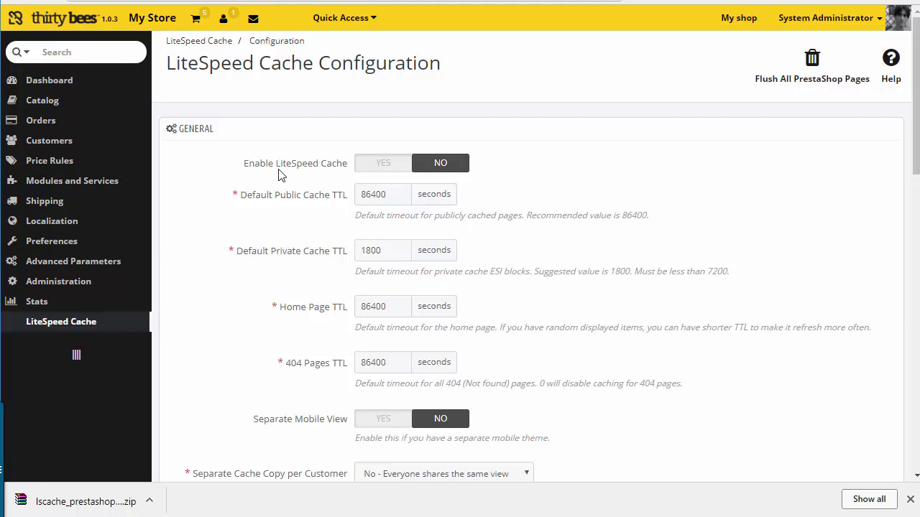
click(382, 167)
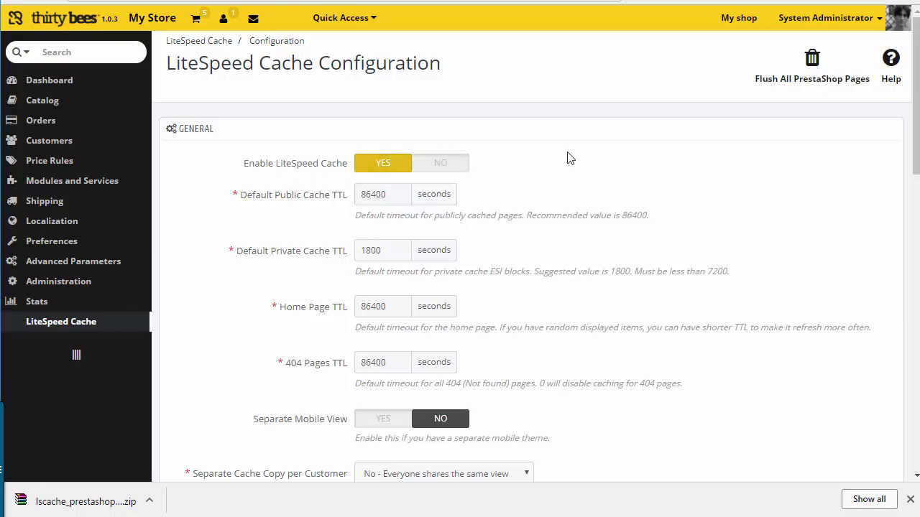
scroll(823, 262, down, 3)
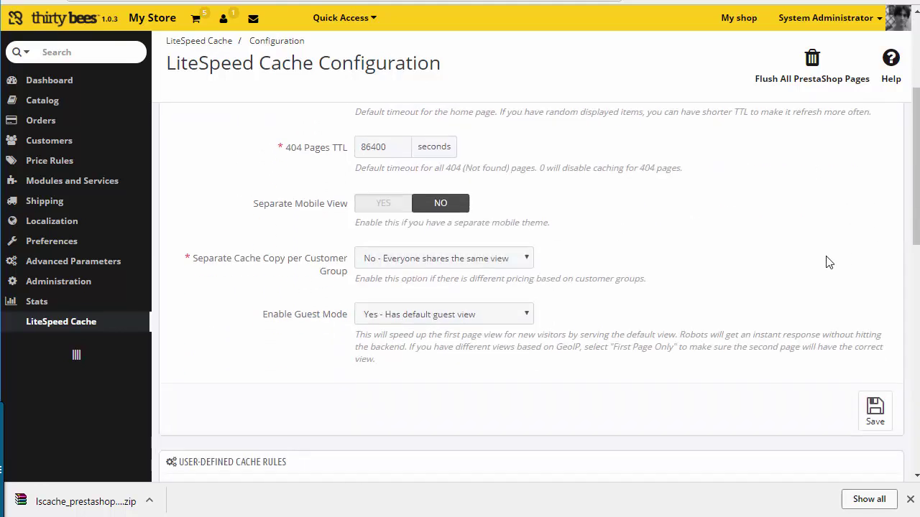
scroll(826, 262, down, 1)
click(876, 337)
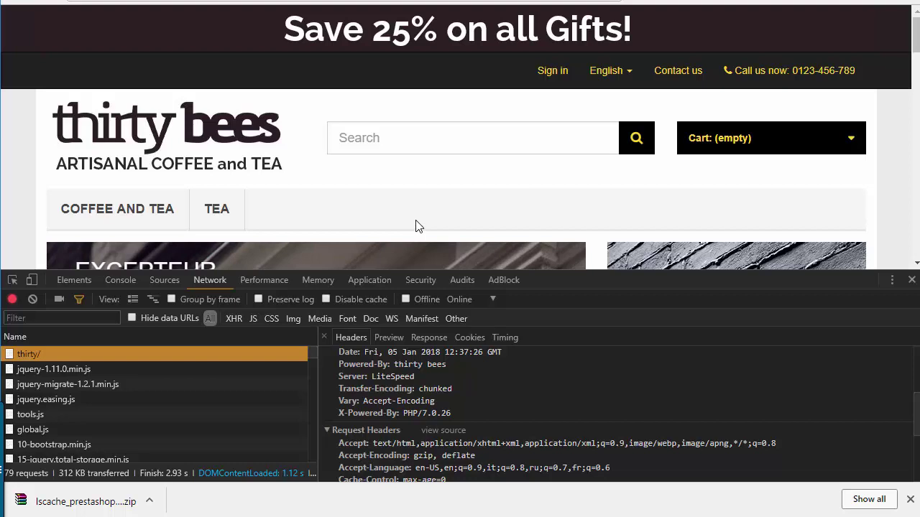
- Reload the storefront and check the thirty/ response headers for X-Litespeed-Cache: miss
key(F5)
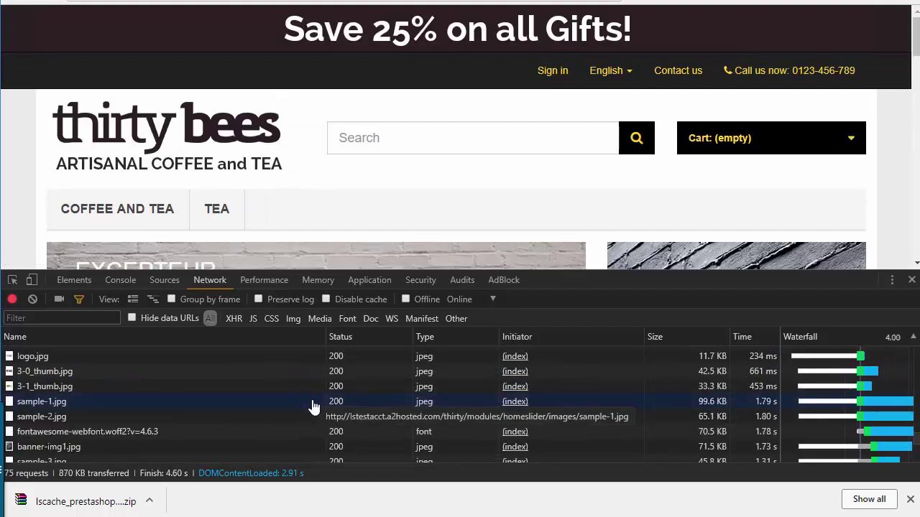
scroll(312, 406, up, 15)
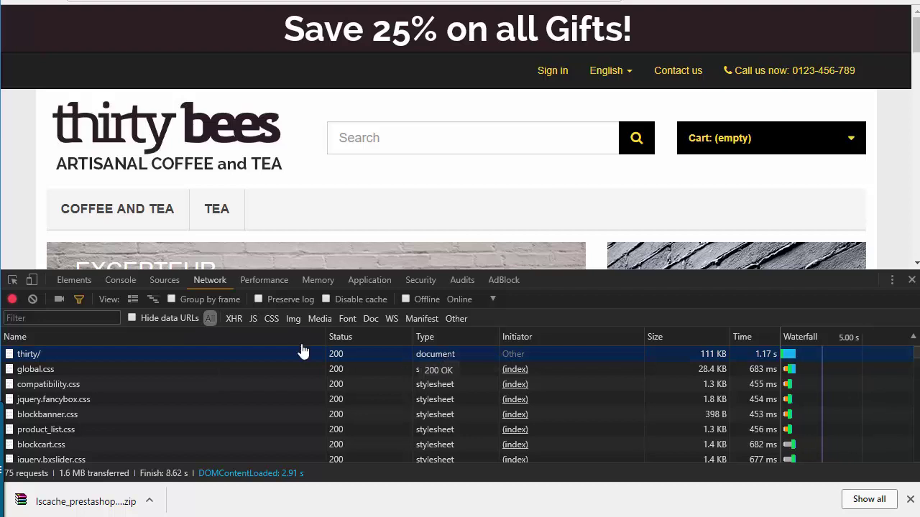
click(42, 355)
scroll(435, 401, down, 5)
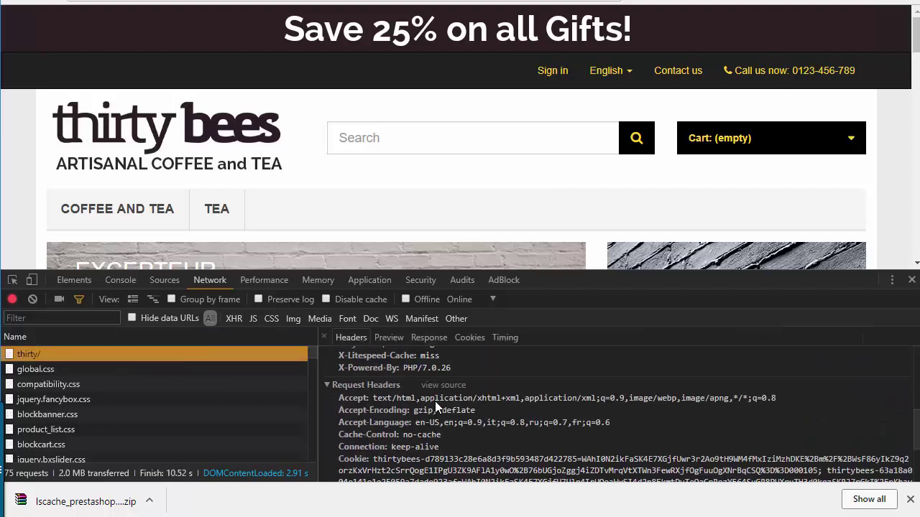
drag(570, 277, 570, 174)
scroll(361, 391, up, 3)
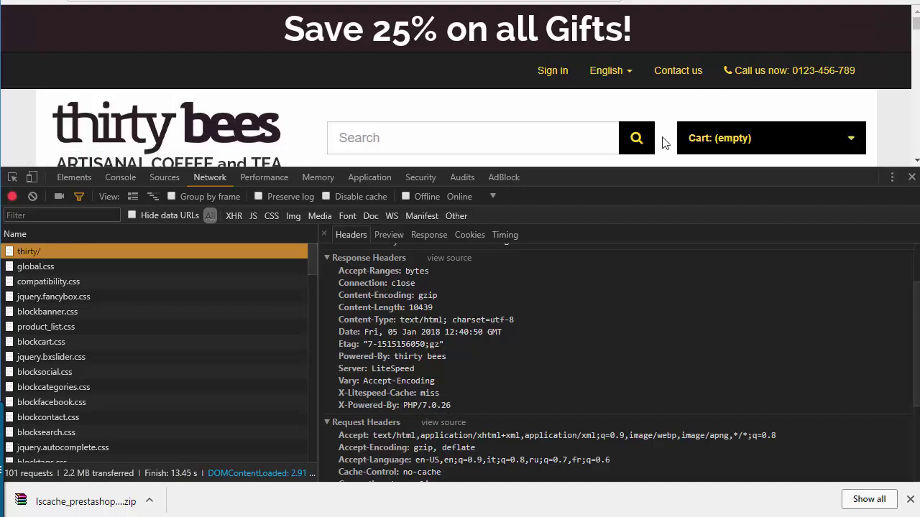
drag(640, 174, 639, 189)
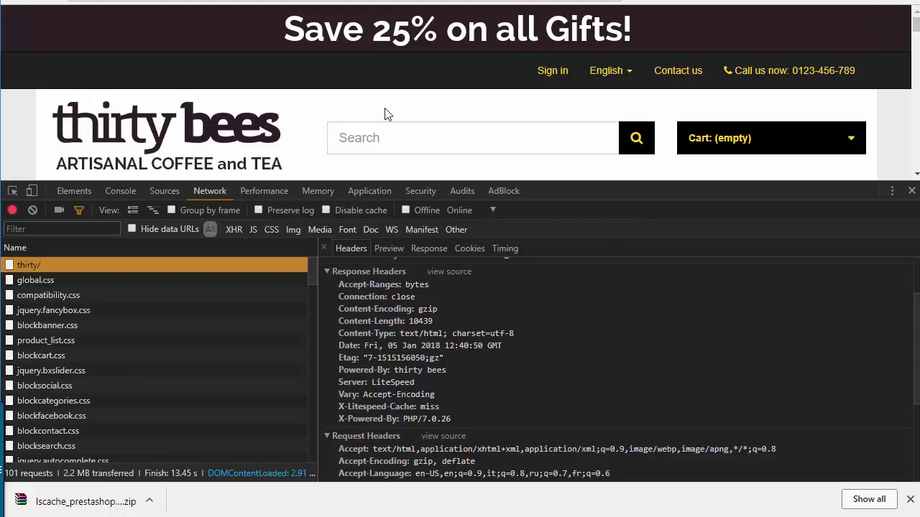
- Reload the home page again and confirm the thirty/ response now reports X-LiteSpeed-Cache: hit
key(F5)
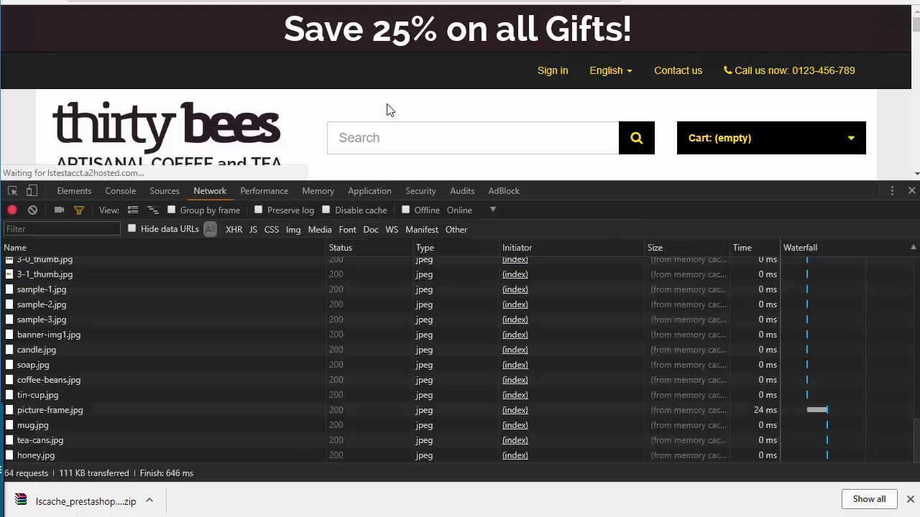
scroll(244, 345, up, 10)
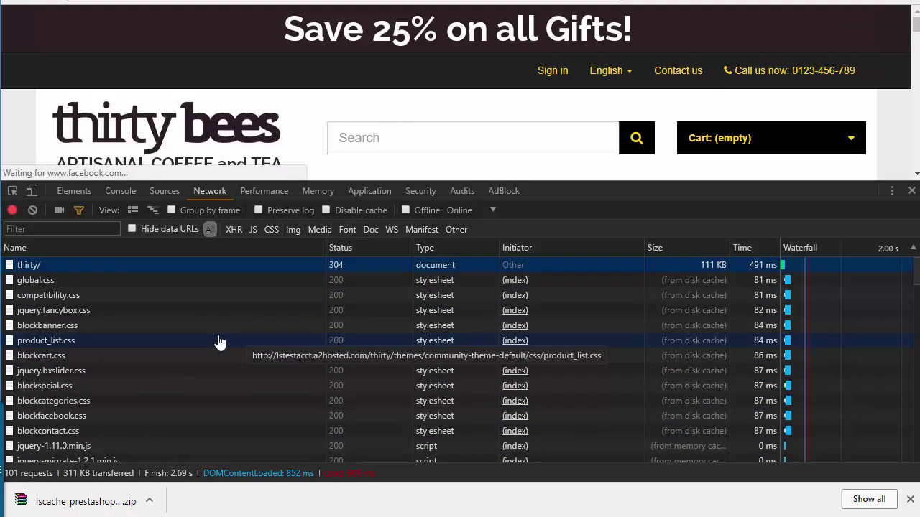
click(75, 269)
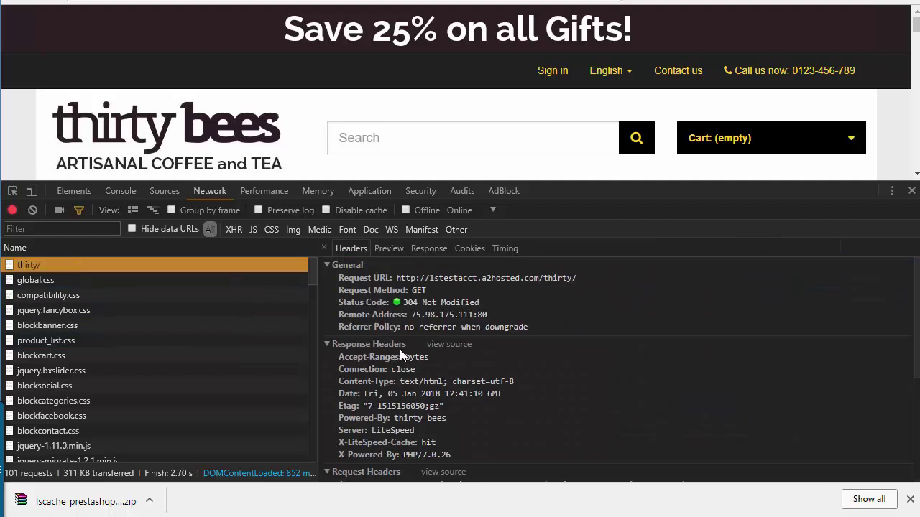
scroll(432, 359, down, 4)
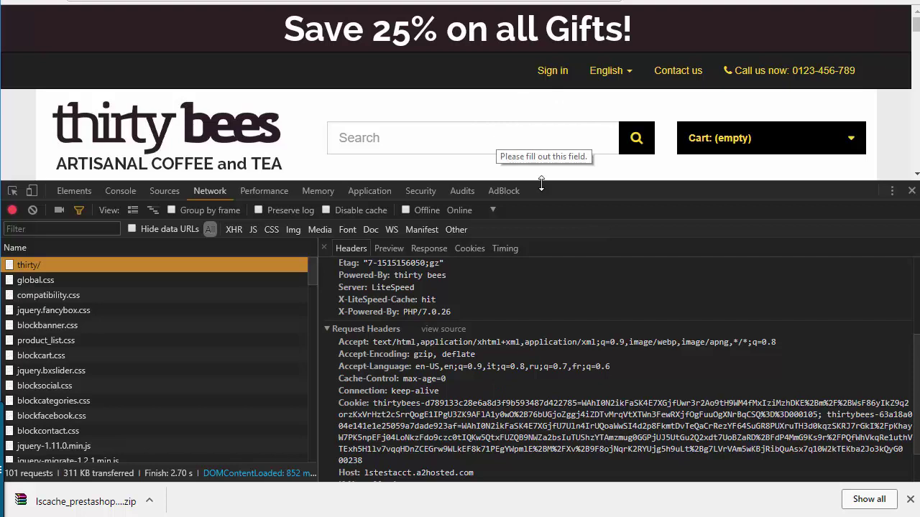
drag(541, 184, 541, 296)
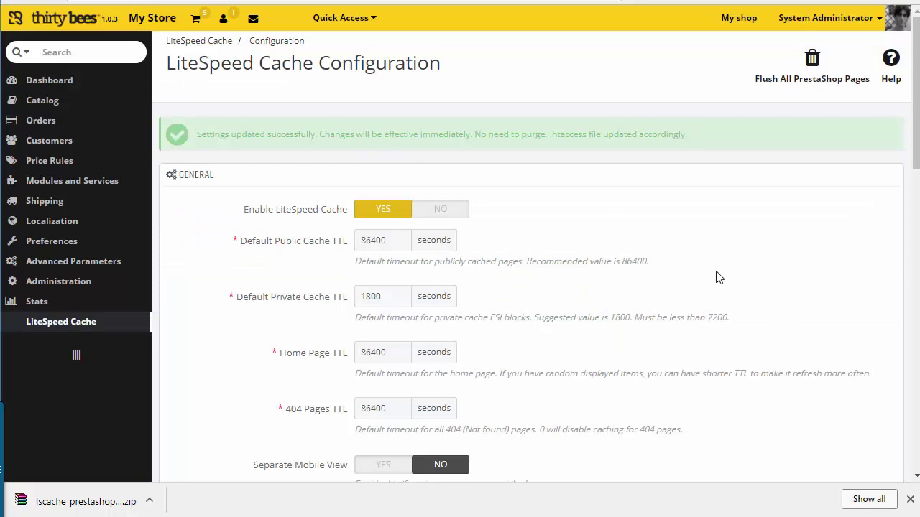
scroll(497, 220, down, 2)
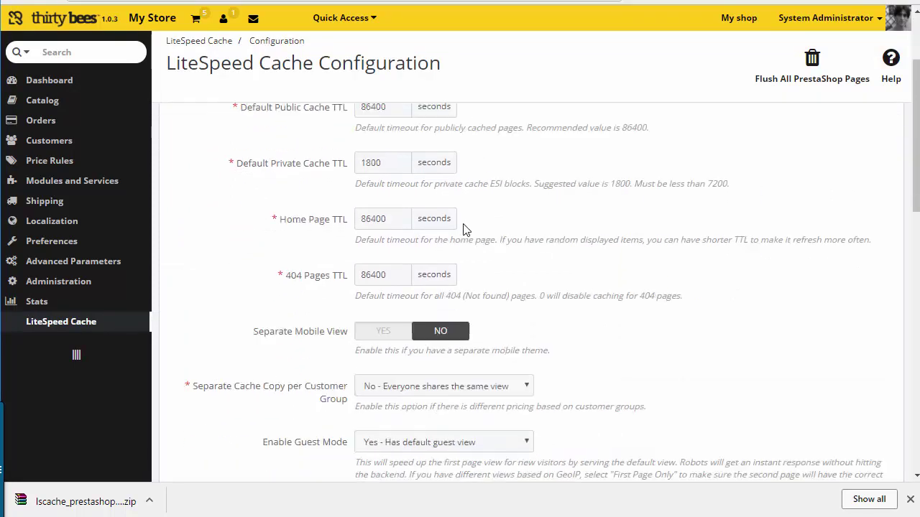
scroll(453, 227, up, 2)
scroll(445, 257, down, 1)
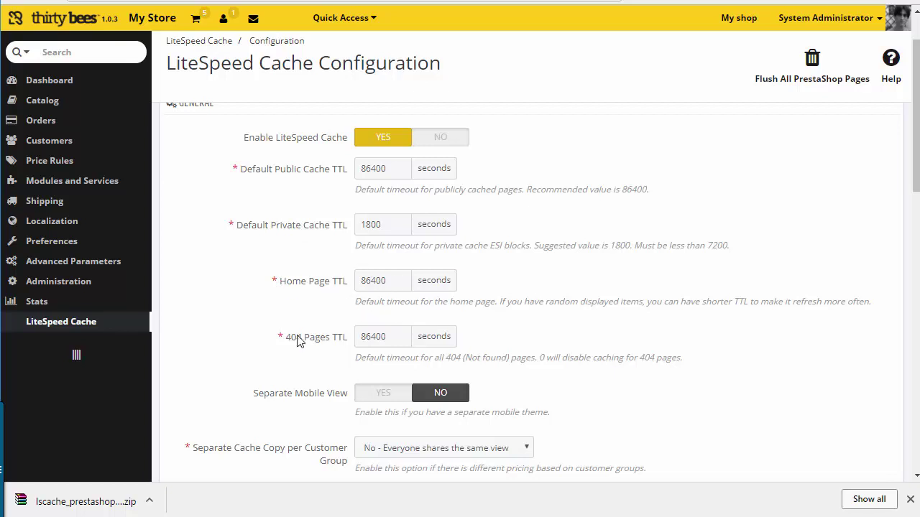
scroll(312, 289, down, 1)
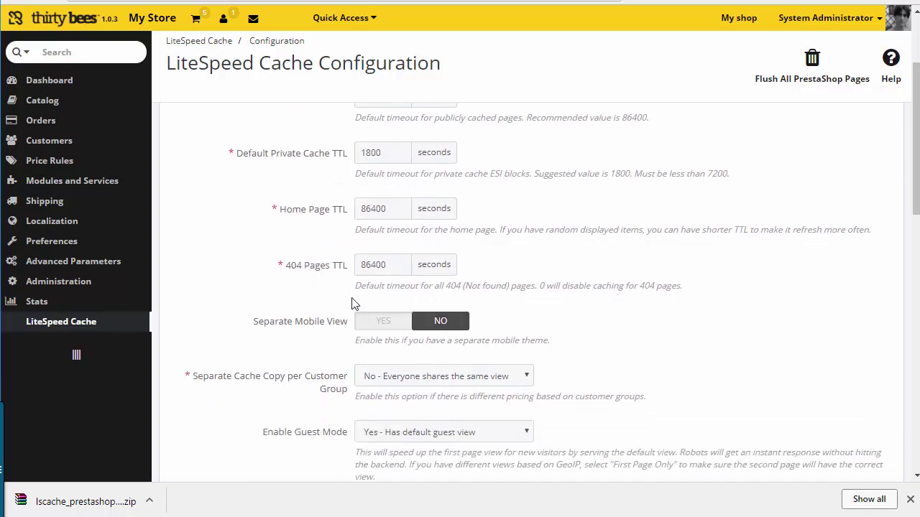
scroll(307, 291, down, 2)
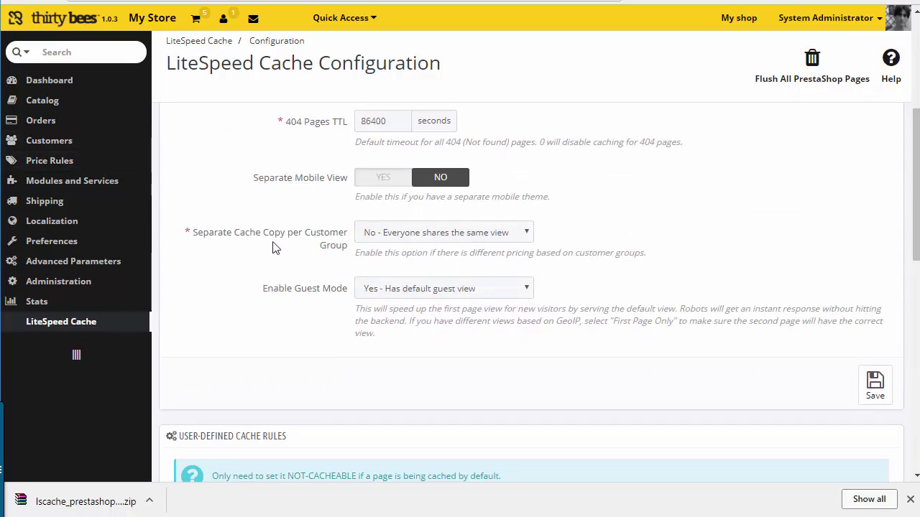
click(452, 232)
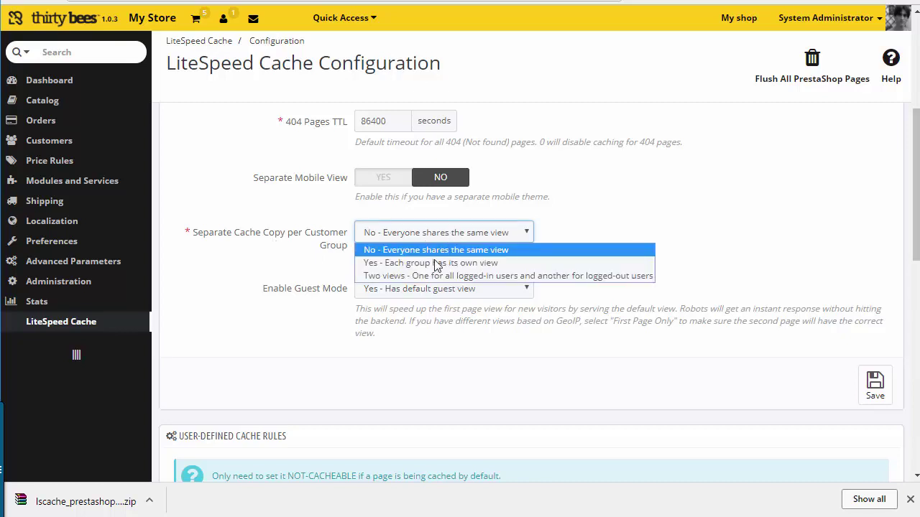
click(321, 268)
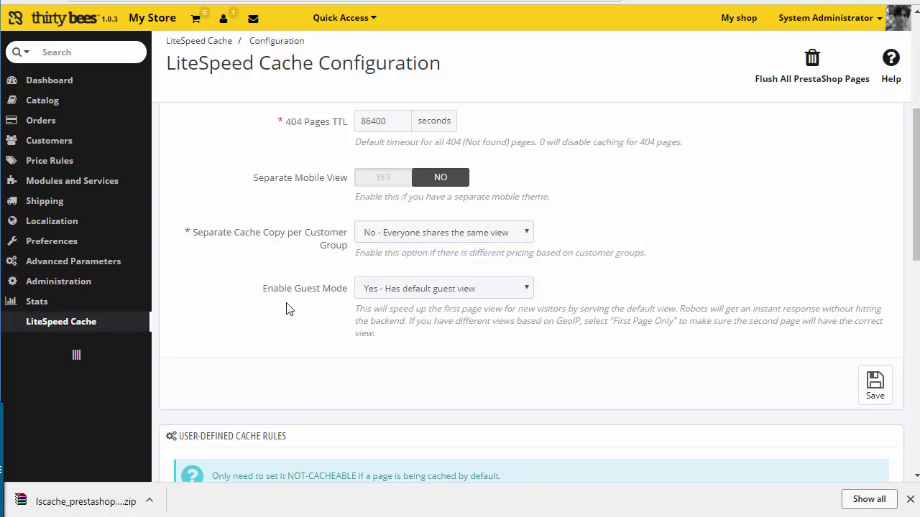
click(451, 291)
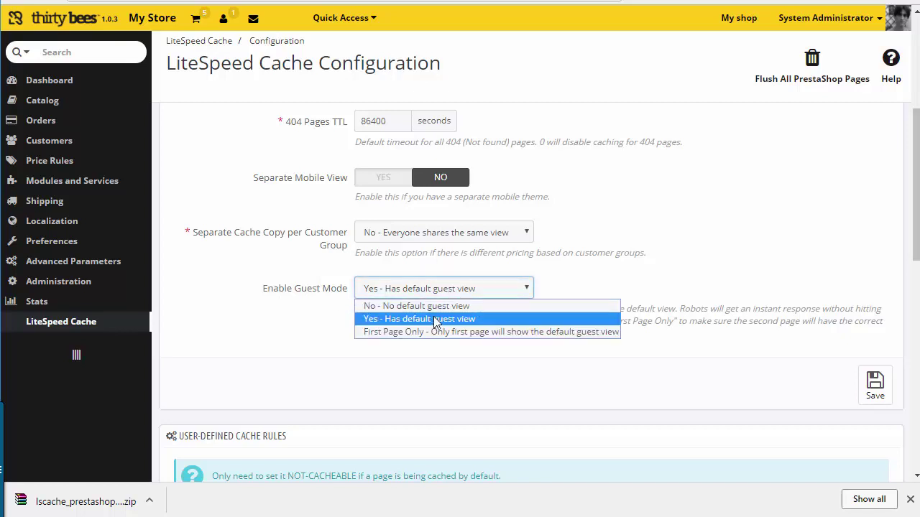
click(294, 319)
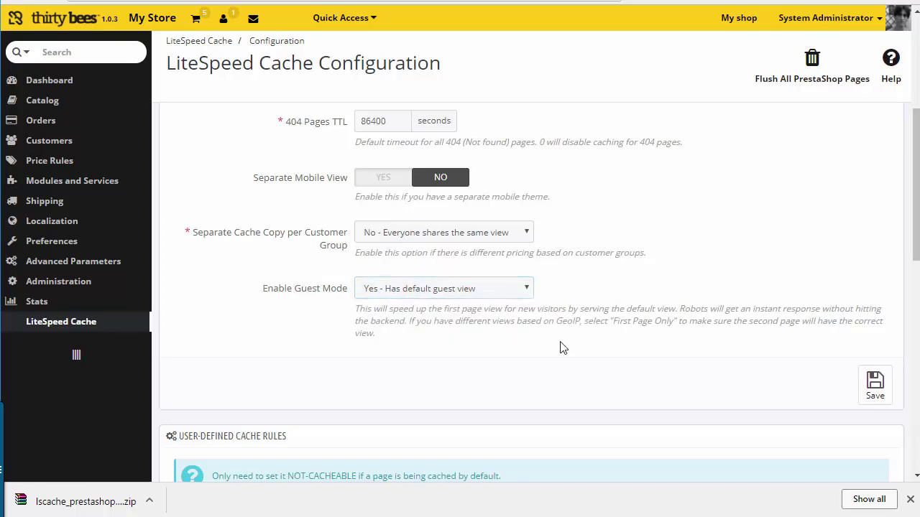
scroll(547, 295, down, 2)
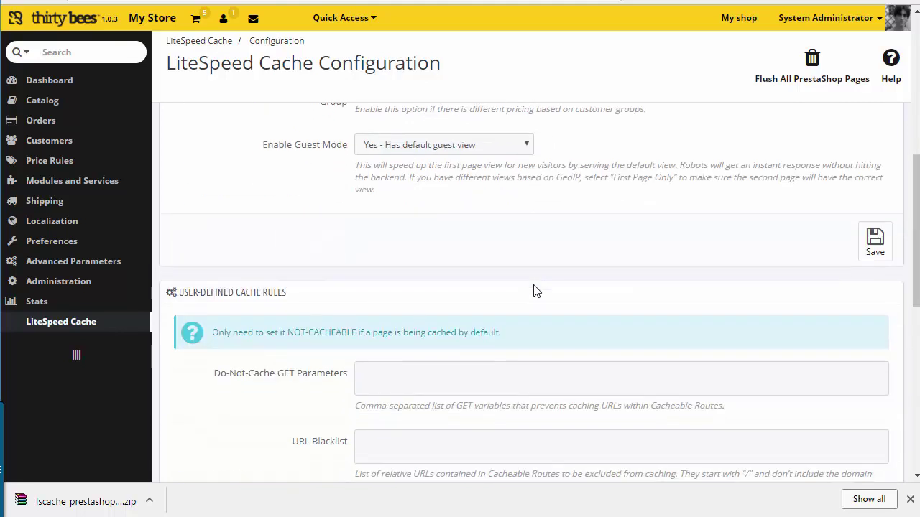
scroll(536, 291, down, 3)
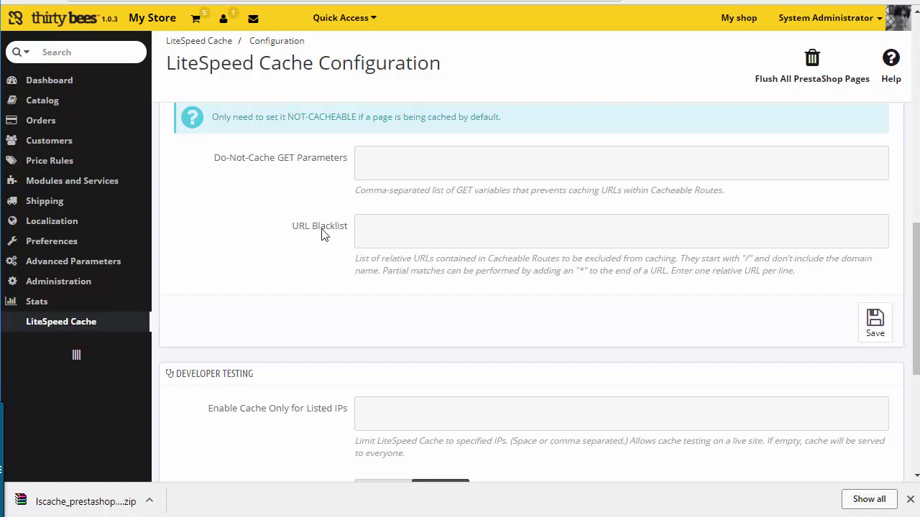
scroll(419, 225, down, 1)
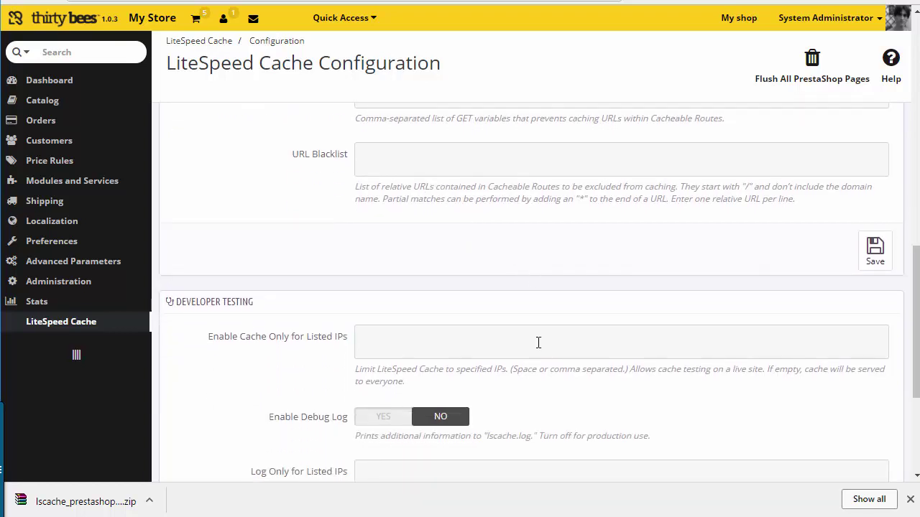
click(447, 334)
scroll(450, 242, down, 3)
scroll(222, 197, up, 1)
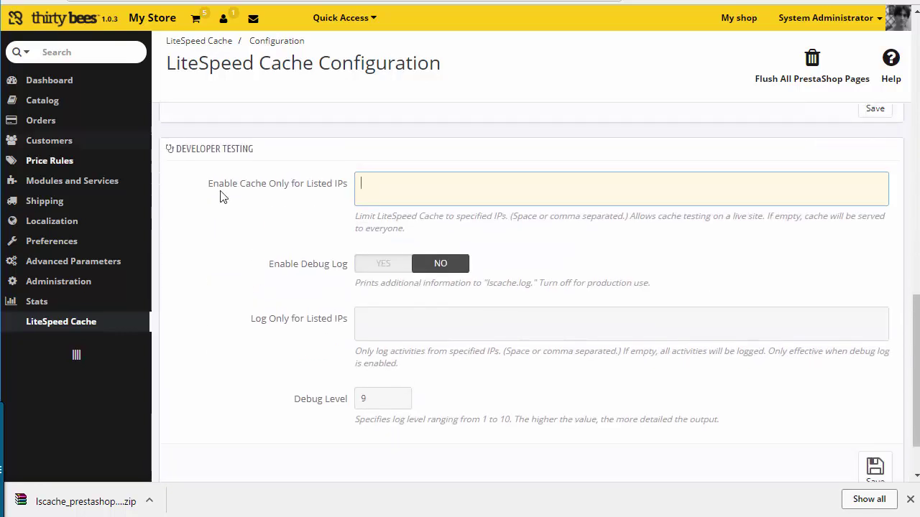
click(458, 177)
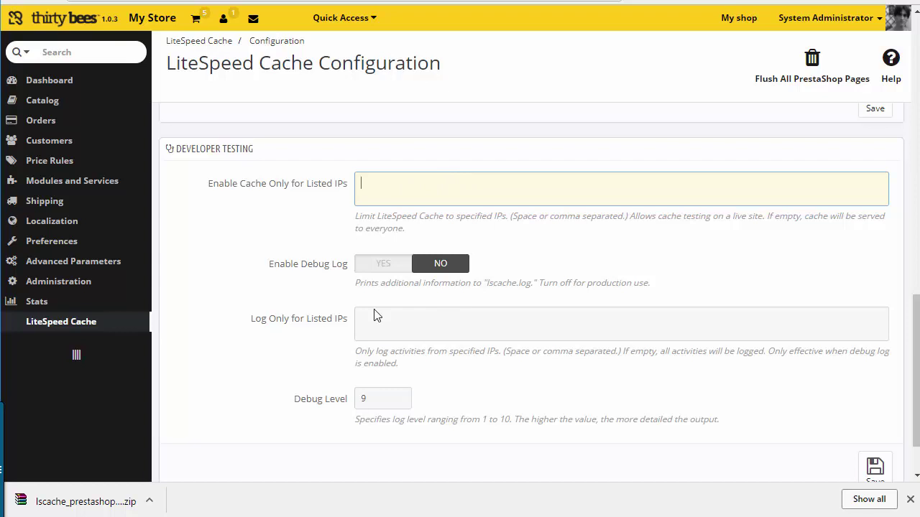
scroll(729, 337, up, 5)
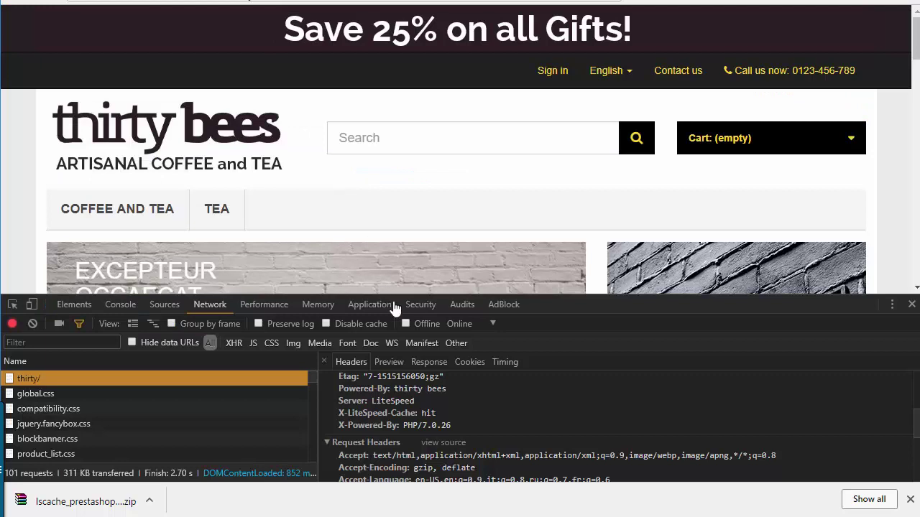
- Open the candle product page and find X-Litespeed-Cache: miss and max-age=86400 in its headers
drag(552, 296, 503, 222)
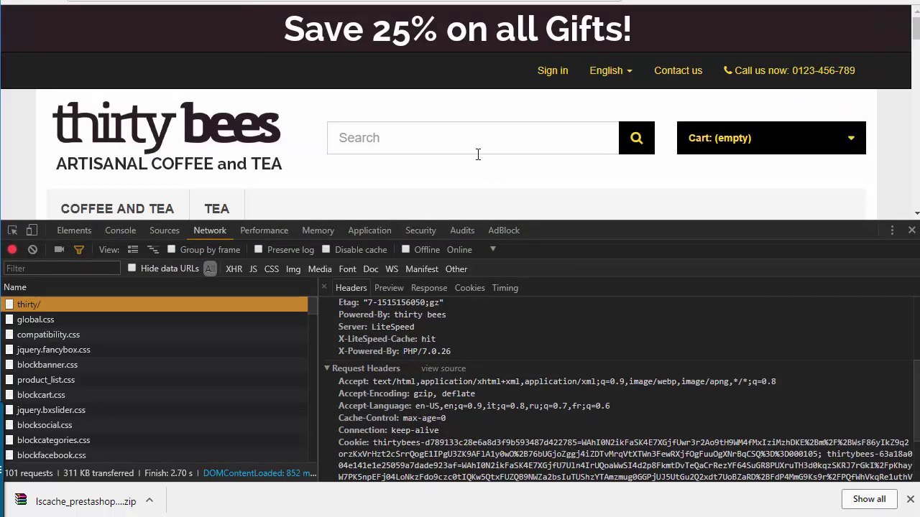
scroll(478, 154, down, 8)
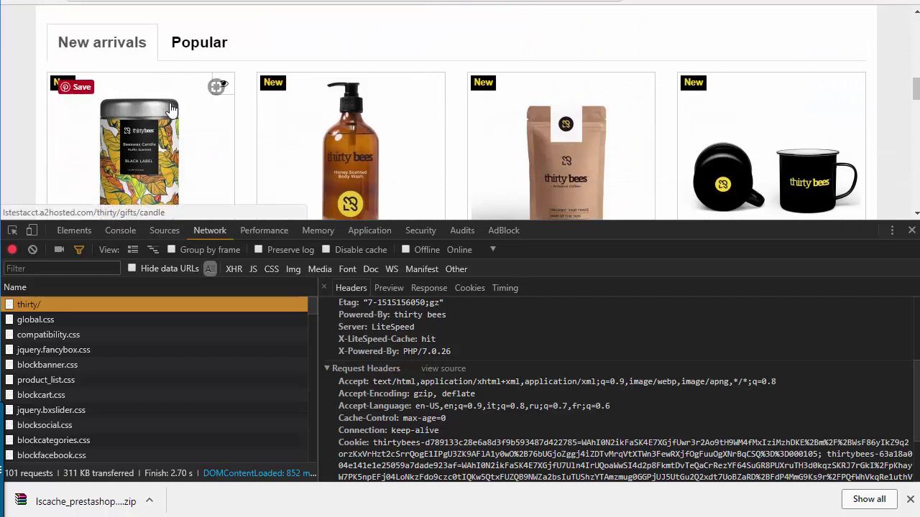
click(171, 109)
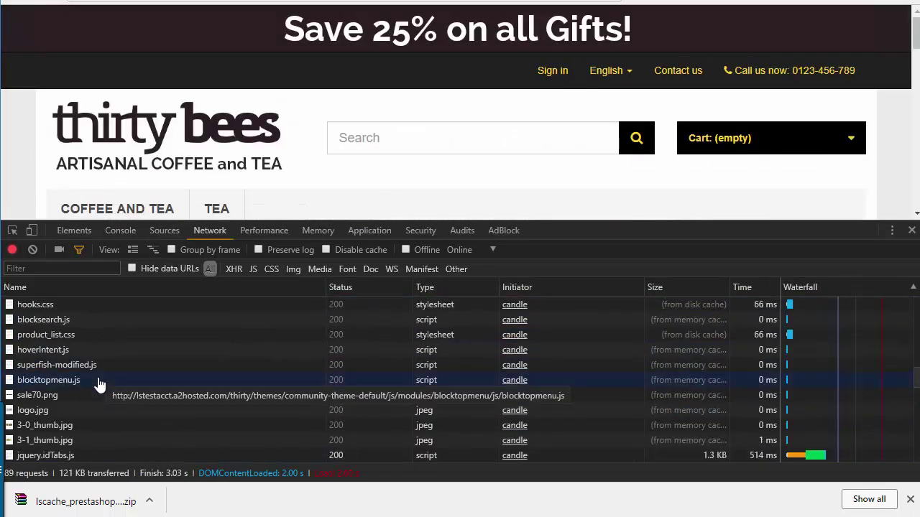
scroll(99, 386, up, 10)
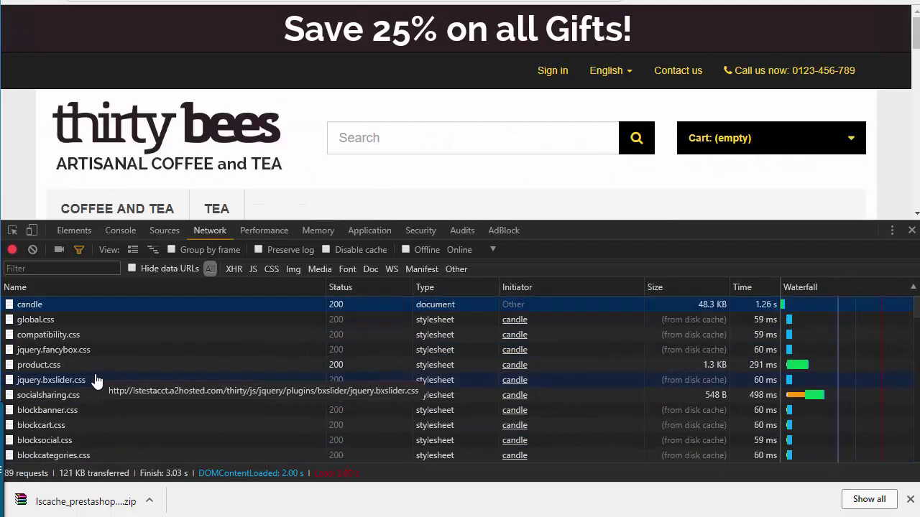
click(61, 306)
scroll(463, 357, down, 5)
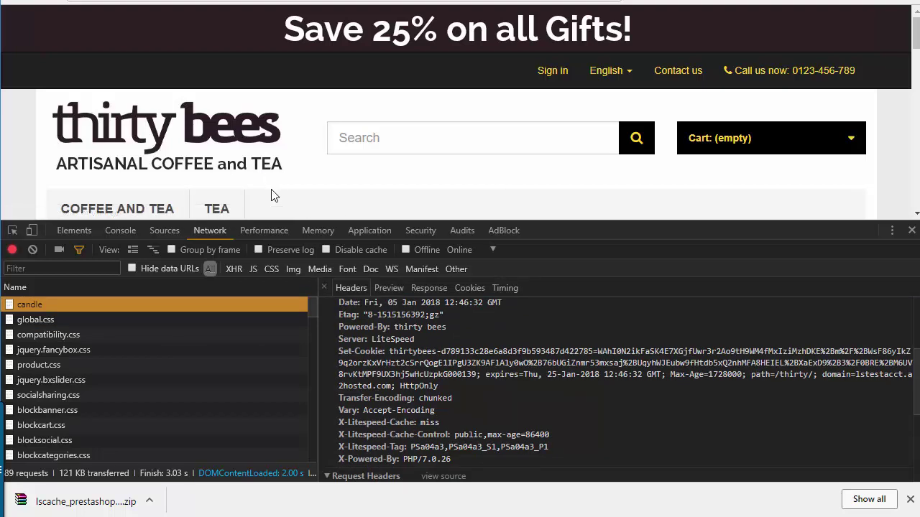
- Reload the candle page and verify its X-LiteSpeed-Cache response header now reads hit
key(F5)
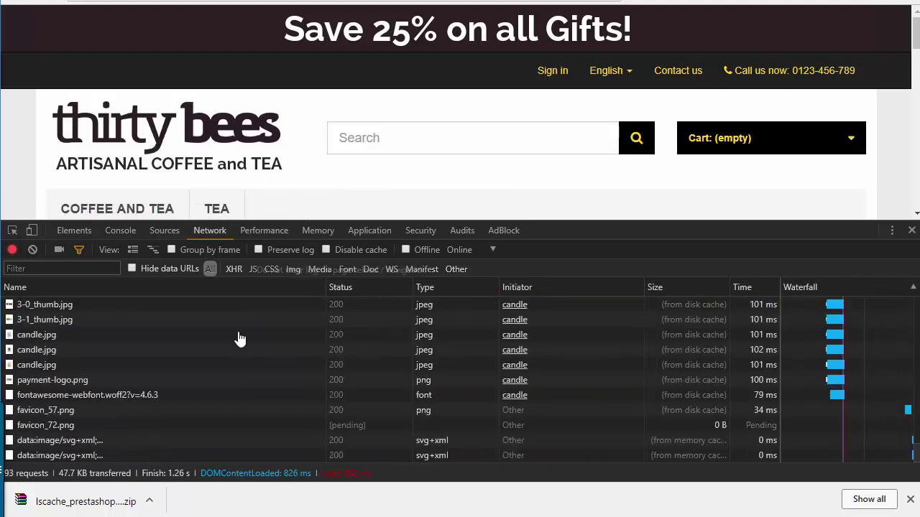
scroll(176, 363, up, 15)
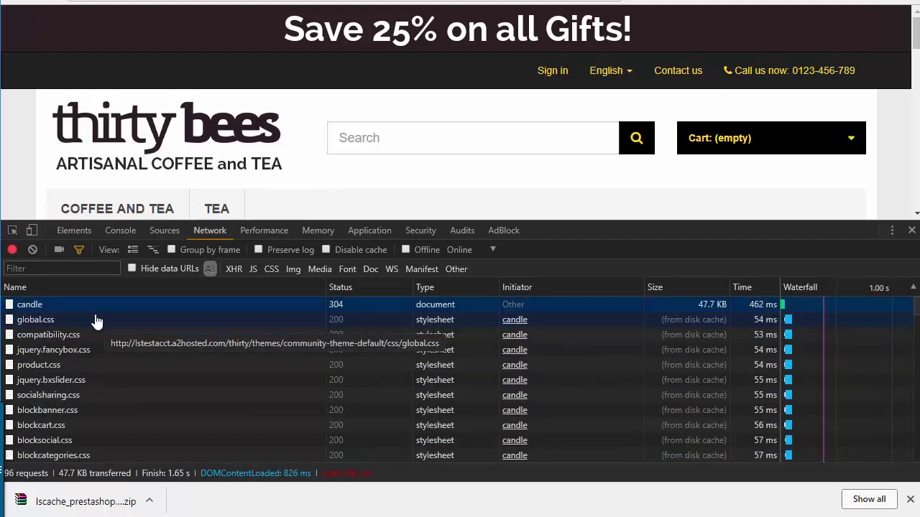
click(97, 308)
scroll(446, 360, down, 5)
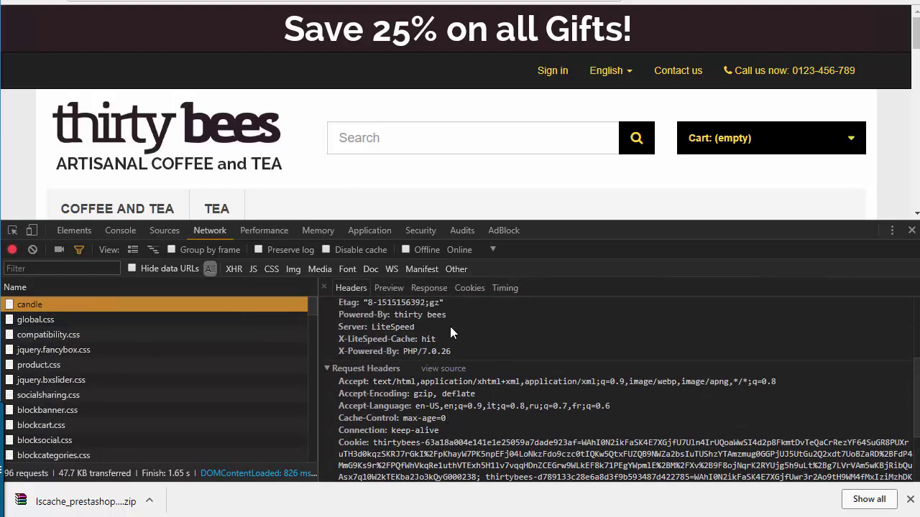